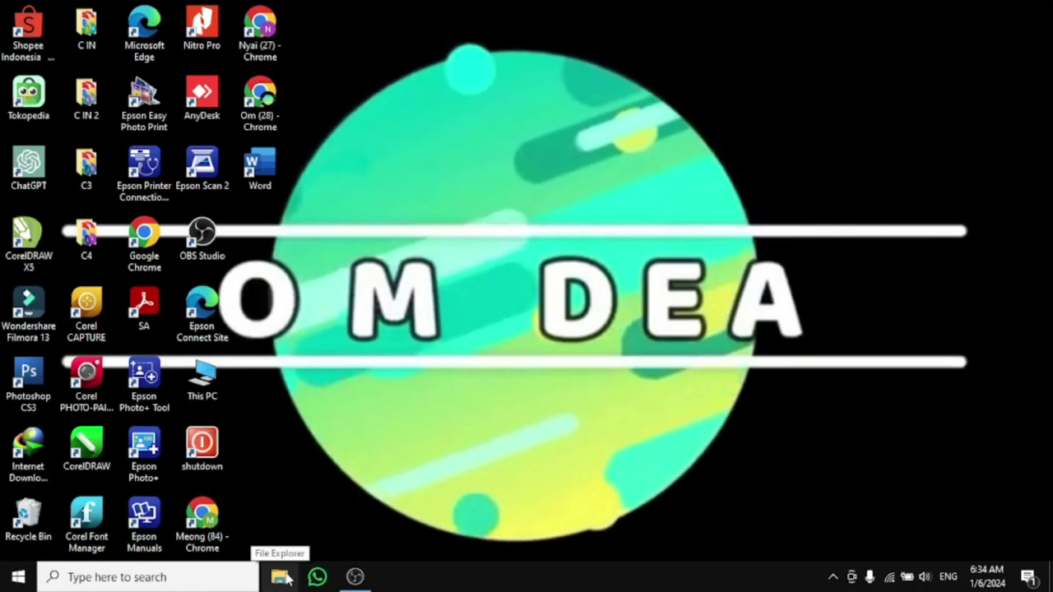
Browse to Downloads in File Explorer, look inside the CORREL folder, then go back to Downloads
left_click(281, 577)
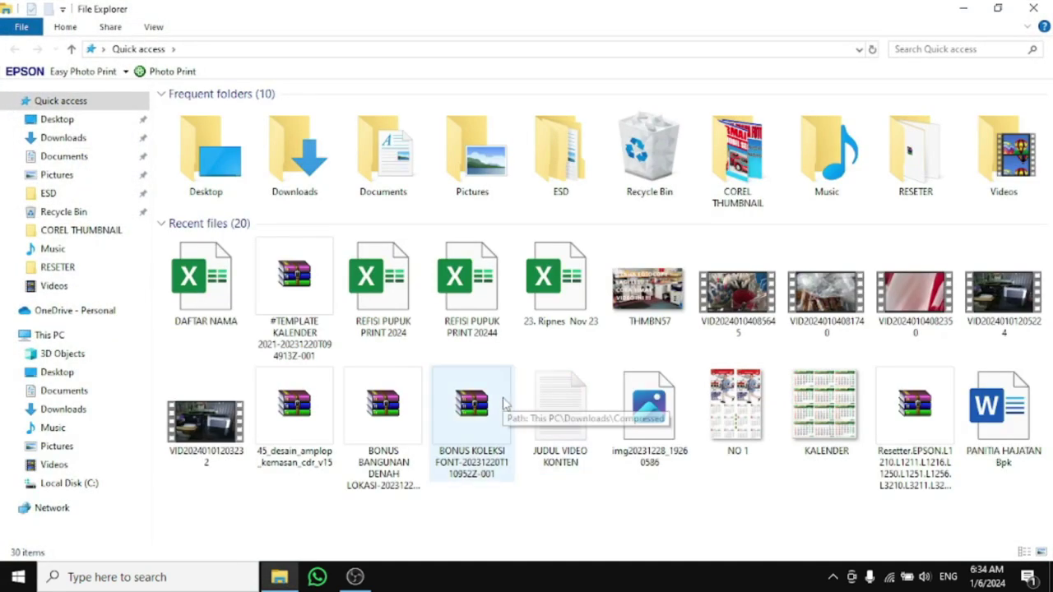
left_click(109, 140)
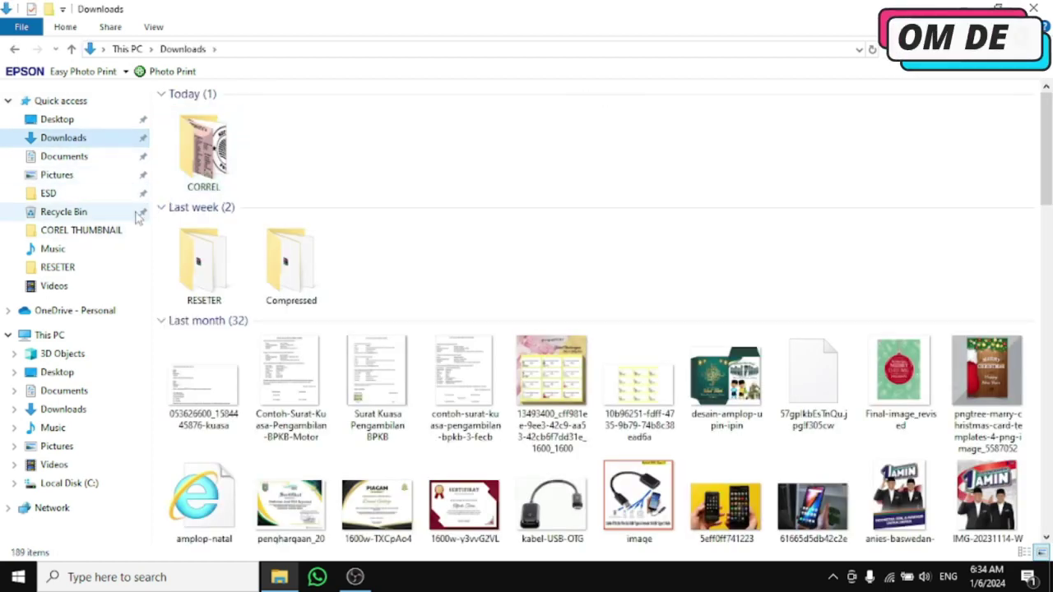
double_click(212, 154)
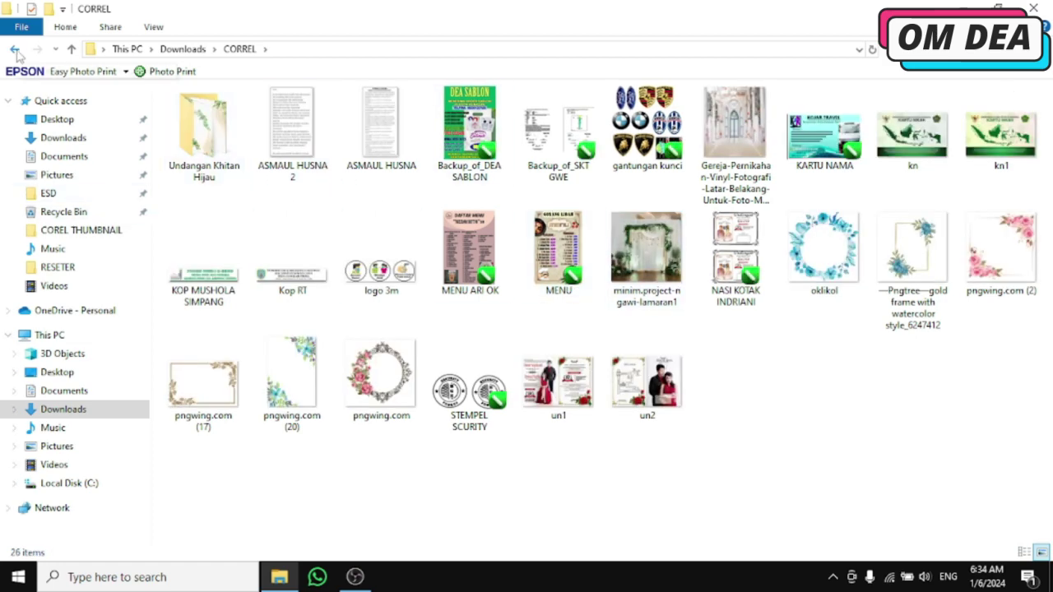
key("alt+Left")
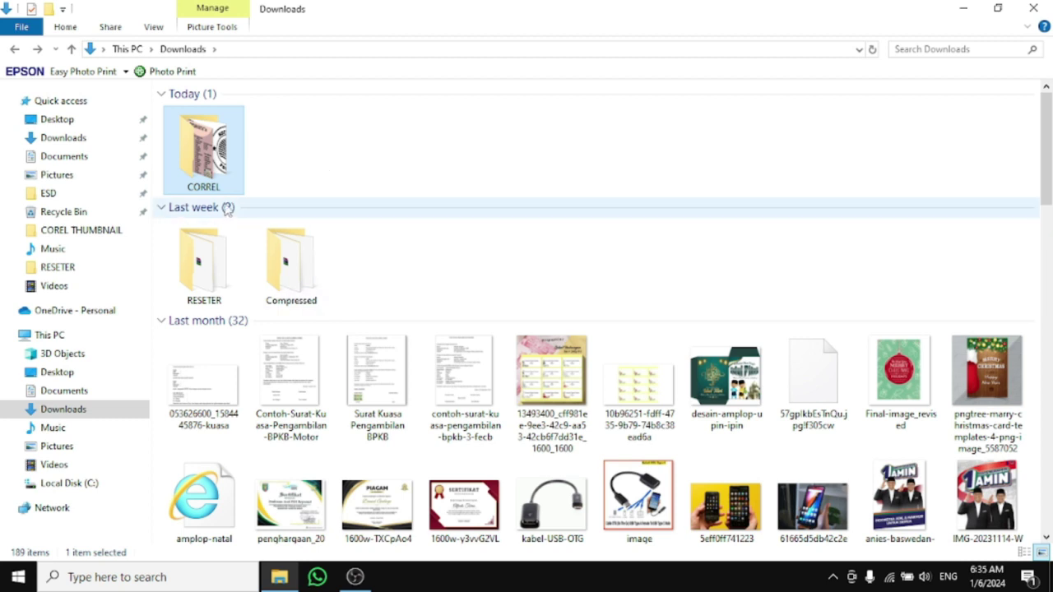
Add the CORREL folder to CORREL.rar with the default RAR settings and select the new archive
right_click(224, 160)
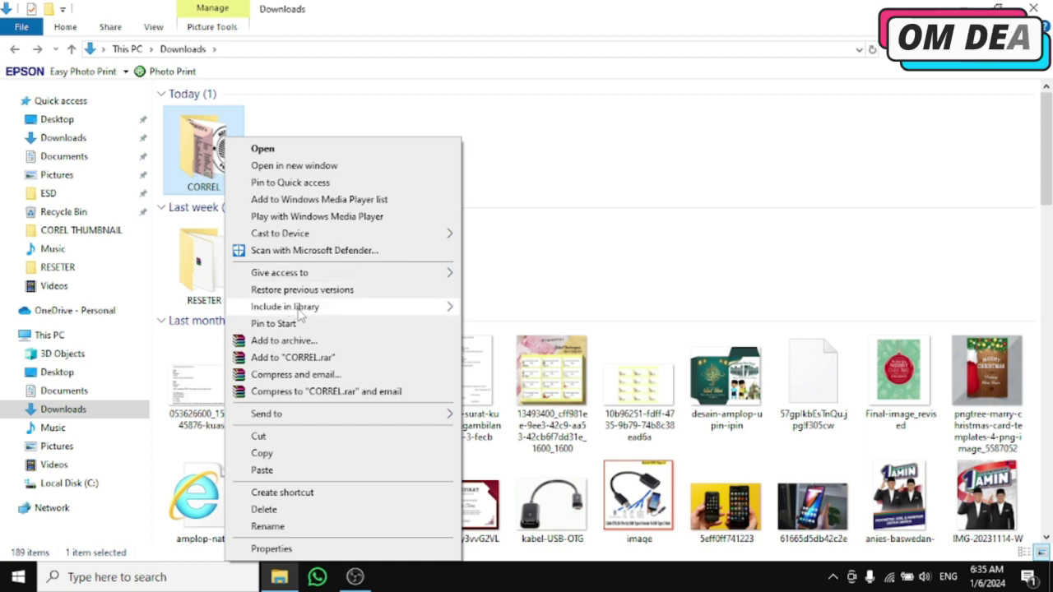
left_click(315, 344)
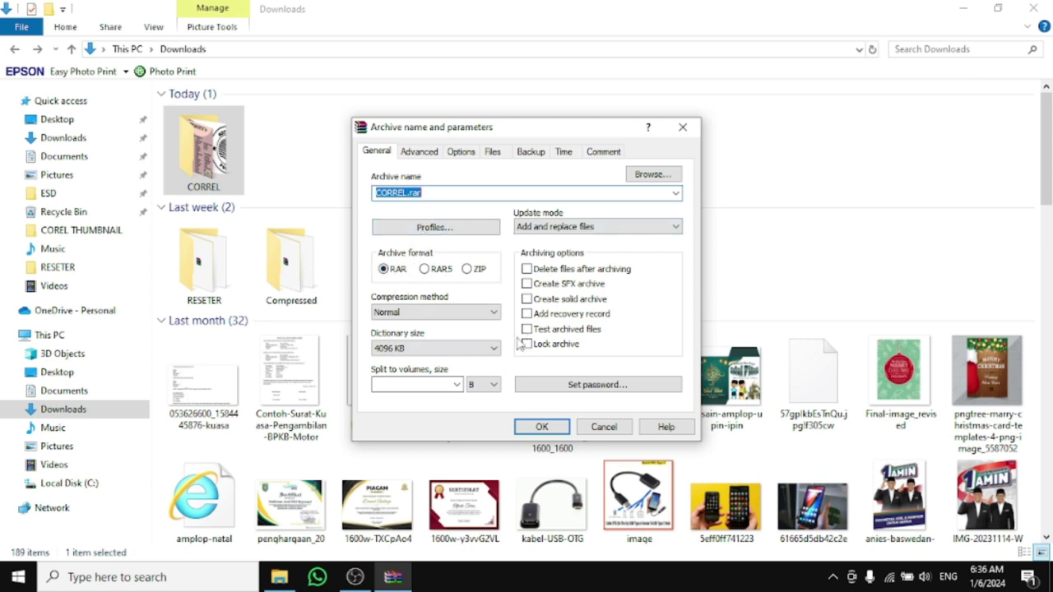
left_click(523, 428)
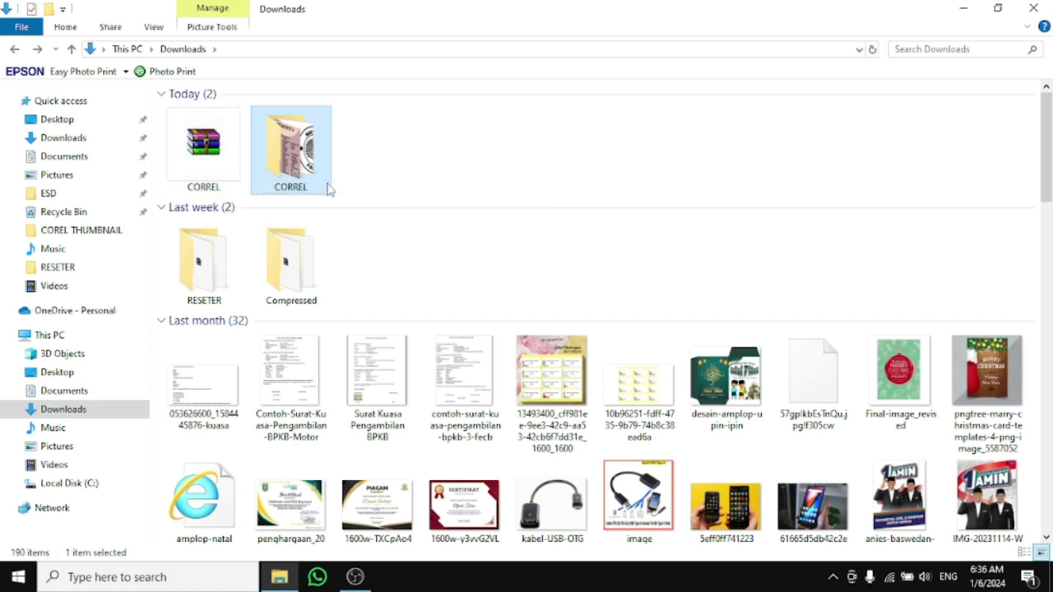
key("Left")
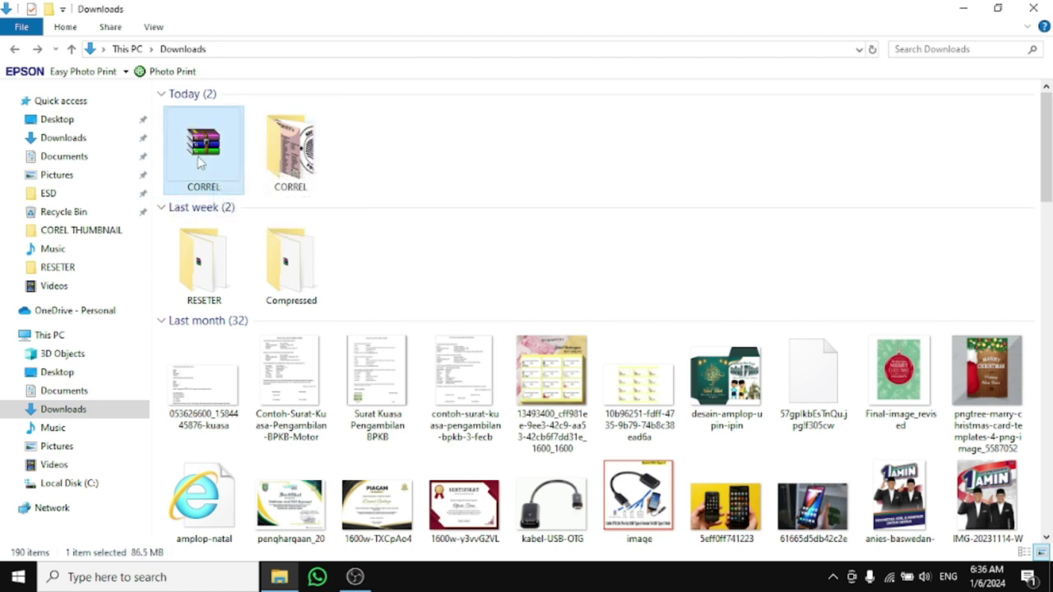
double_click(199, 162)
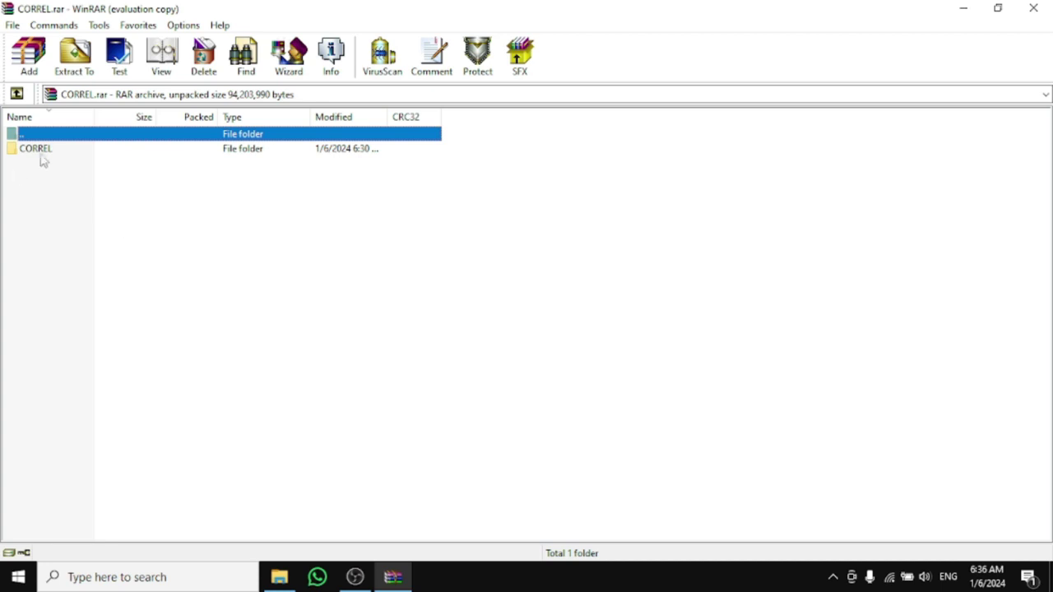
left_click(642, 223)
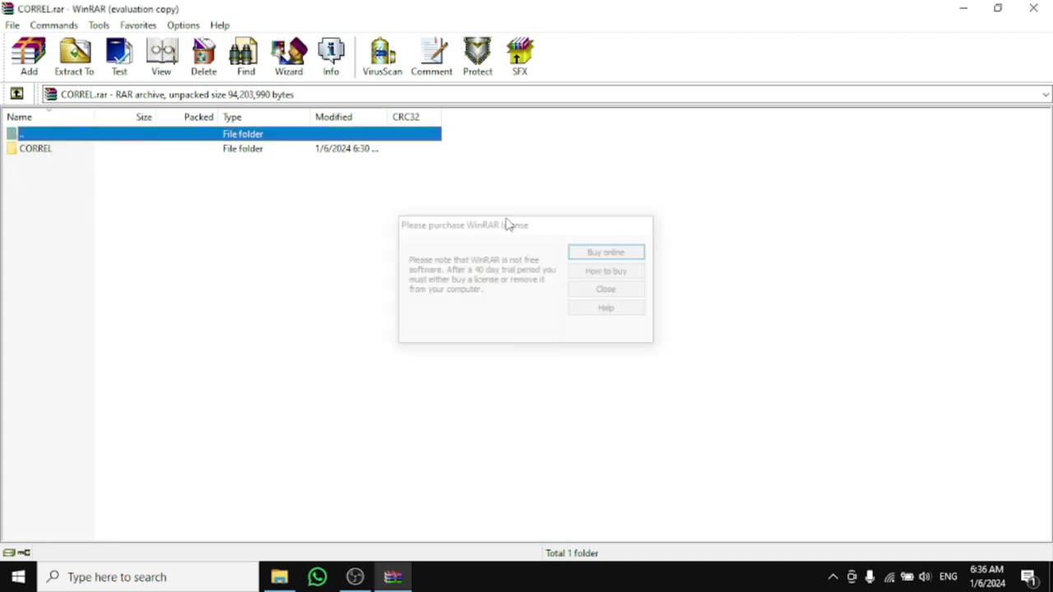
double_click(35, 149)
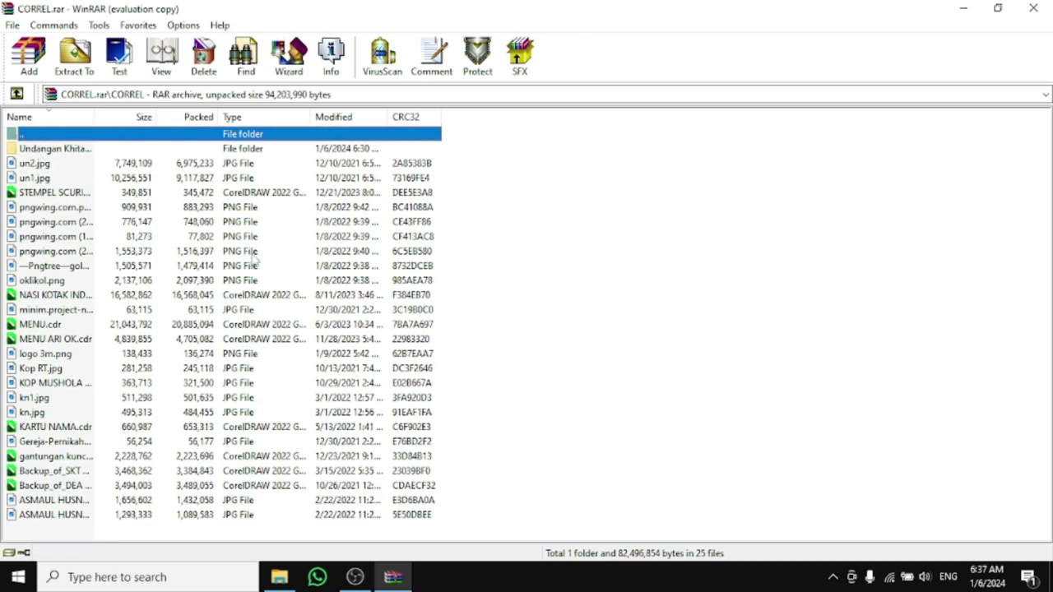
key("alt+F4")
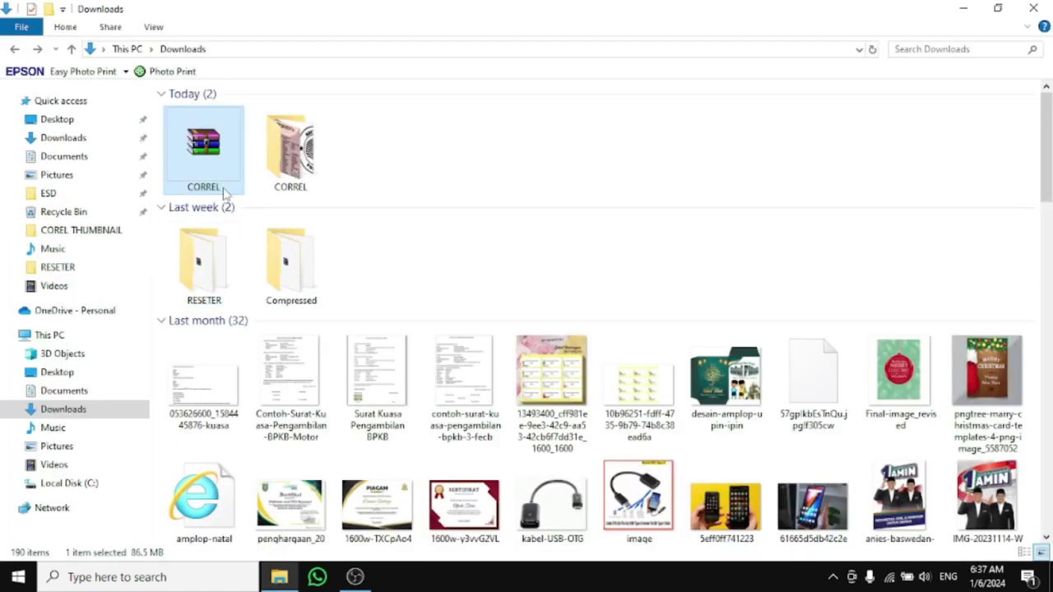
double_click(288, 169)
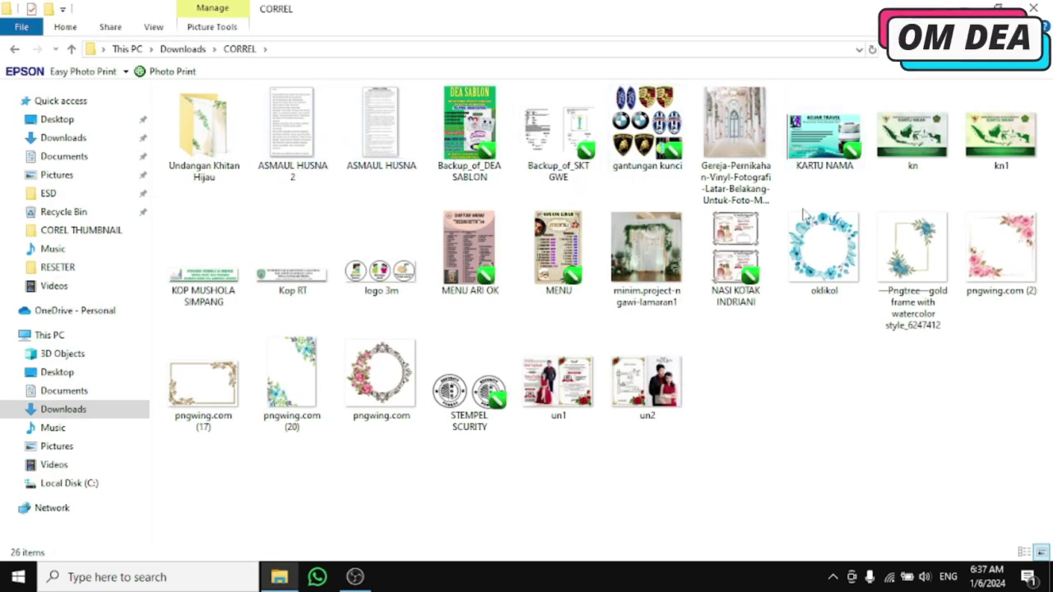
left_click(13, 49)
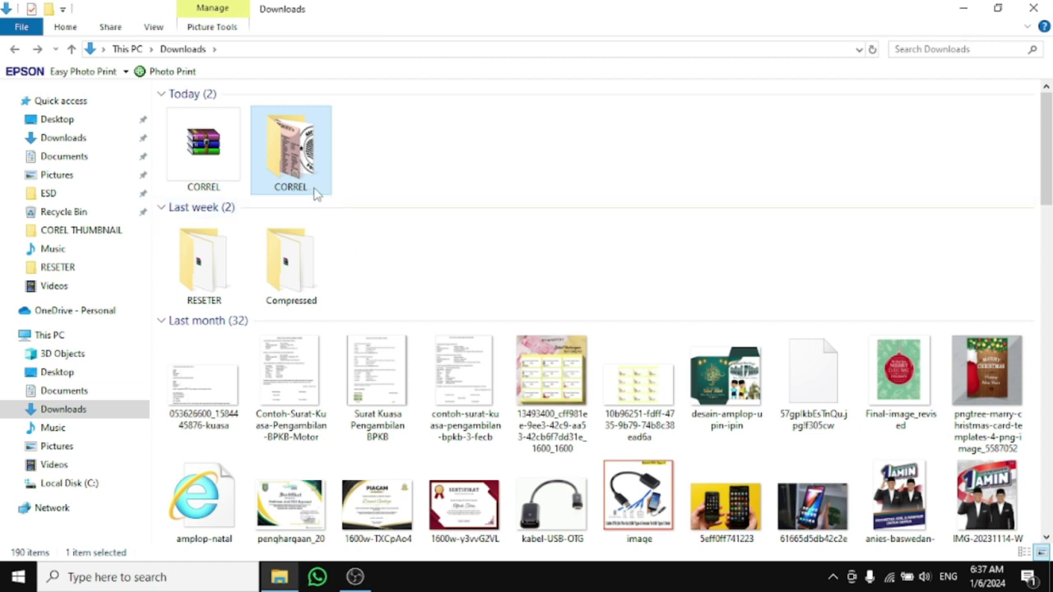
left_click(292, 170)
Pack CORREL into CORREL.zip with the archive format switched to ZIP, then reopen the CORREL folder
right_click(293, 170)
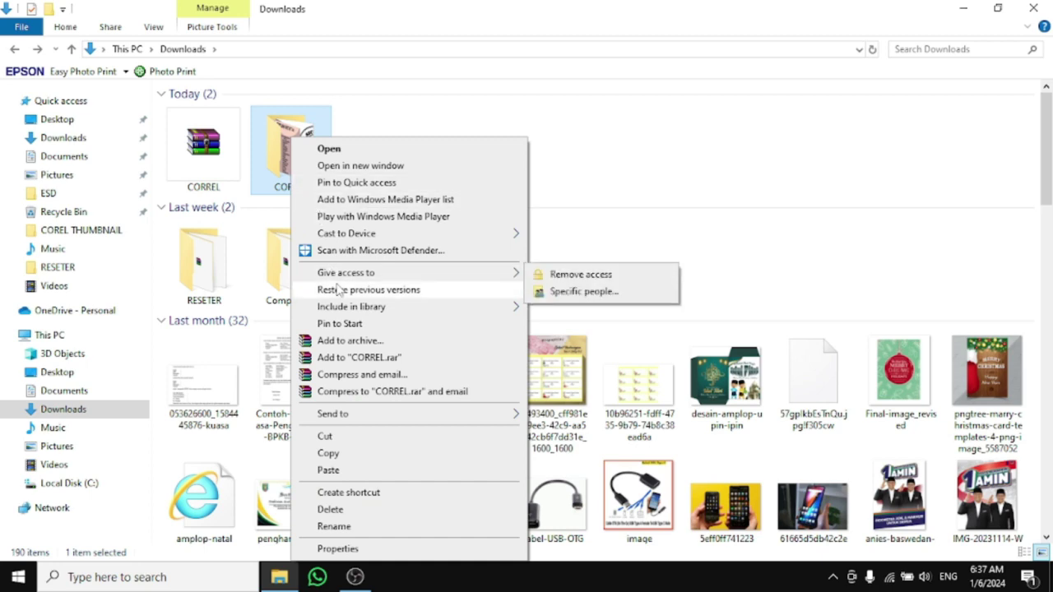
left_click(374, 341)
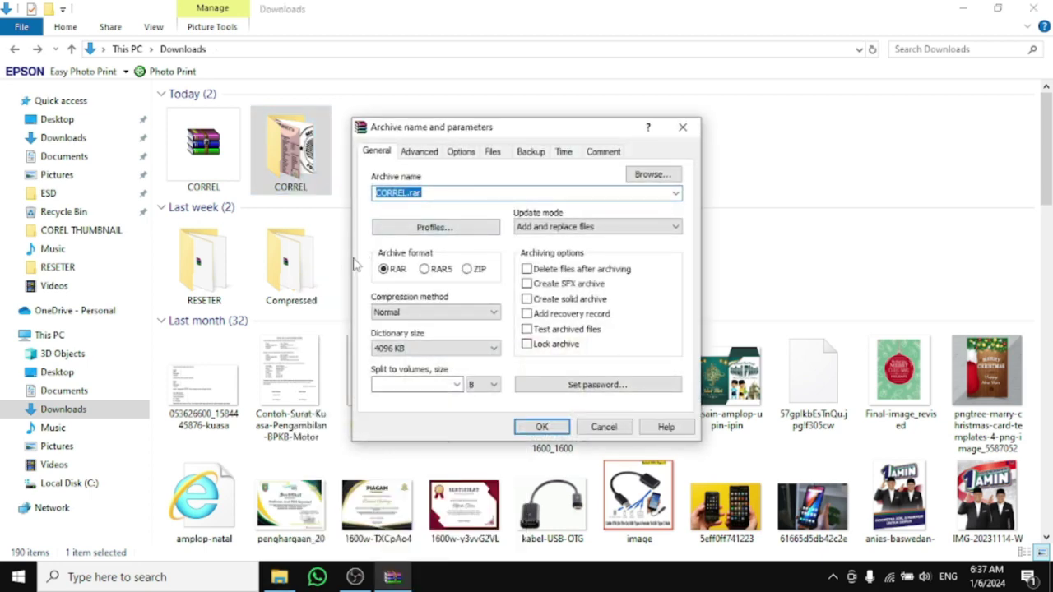
left_click(428, 194)
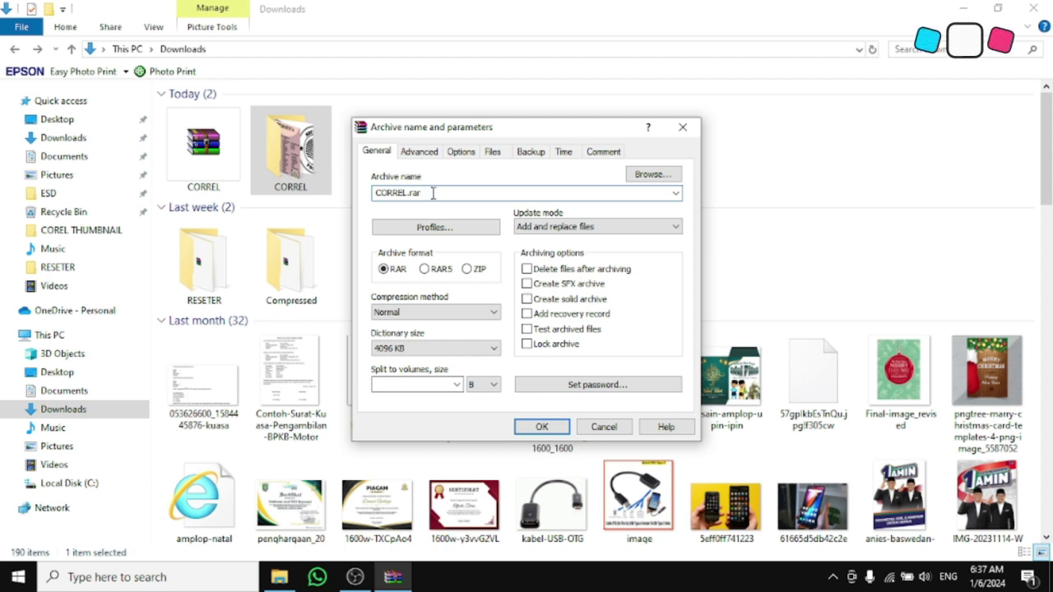
key("alt+z")
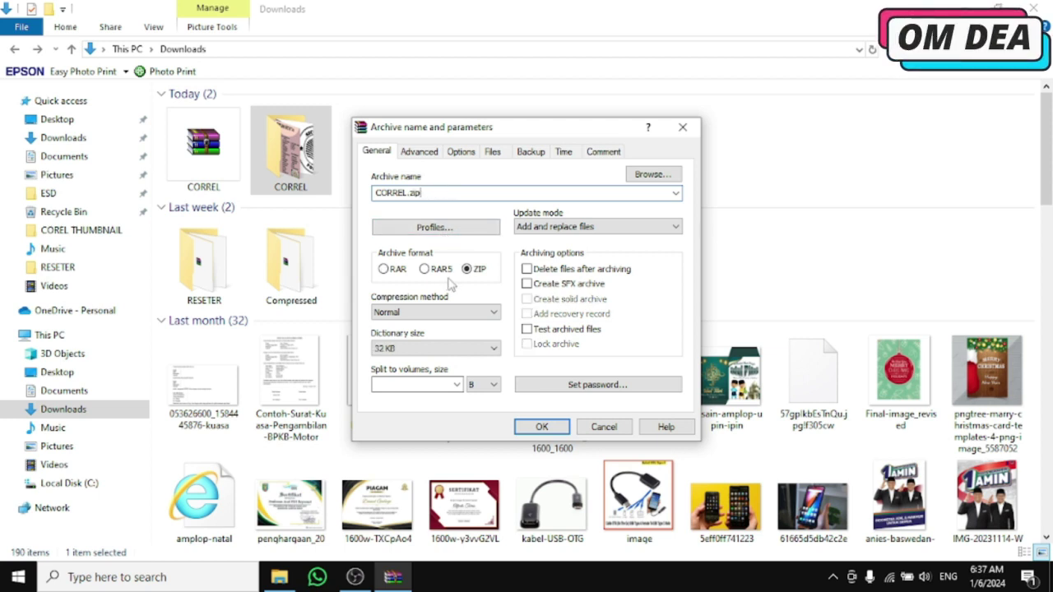
left_click(541, 426)
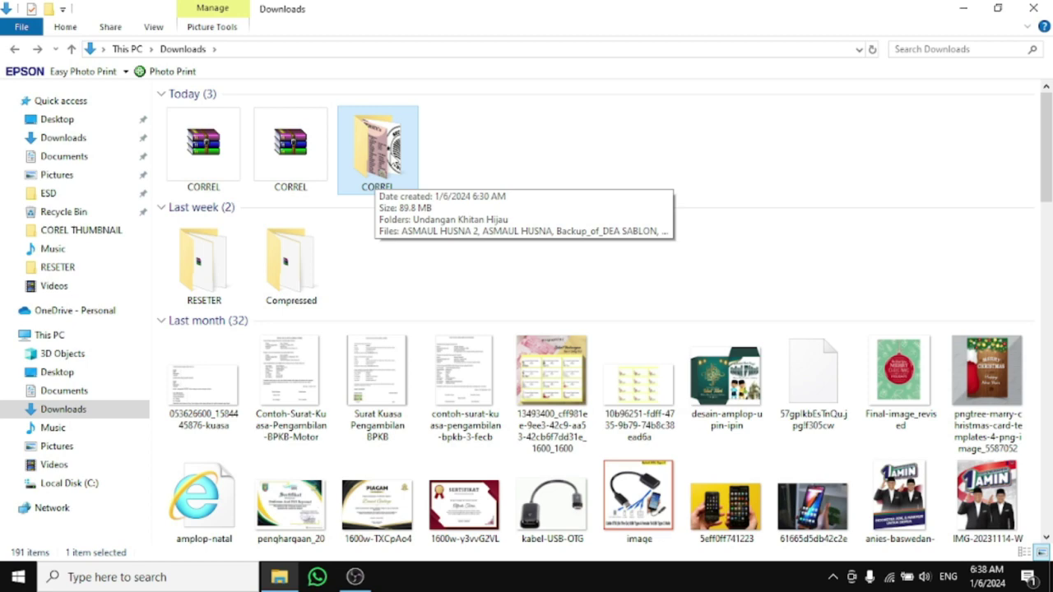
double_click(378, 152)
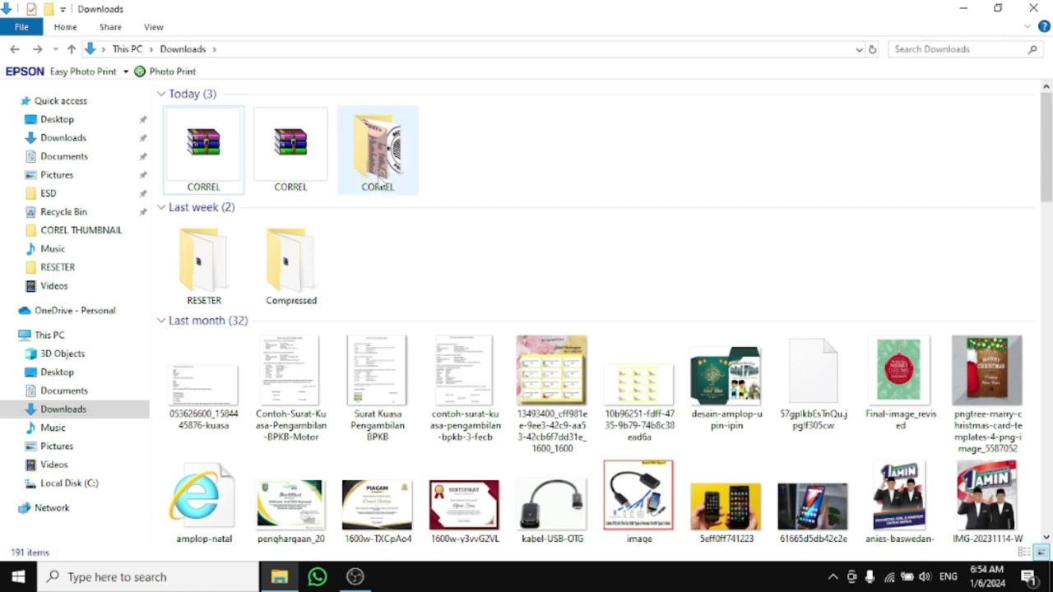
Add CORREL to a RAR archive named 'omdea rar' with an archive password set
left_click(397, 171)
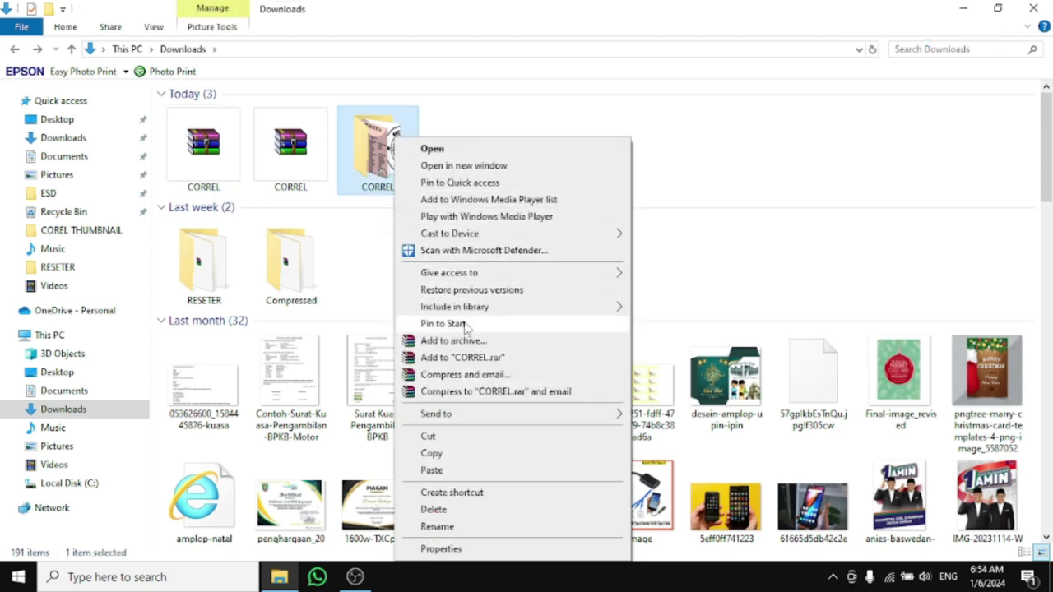
left_click(452, 341)
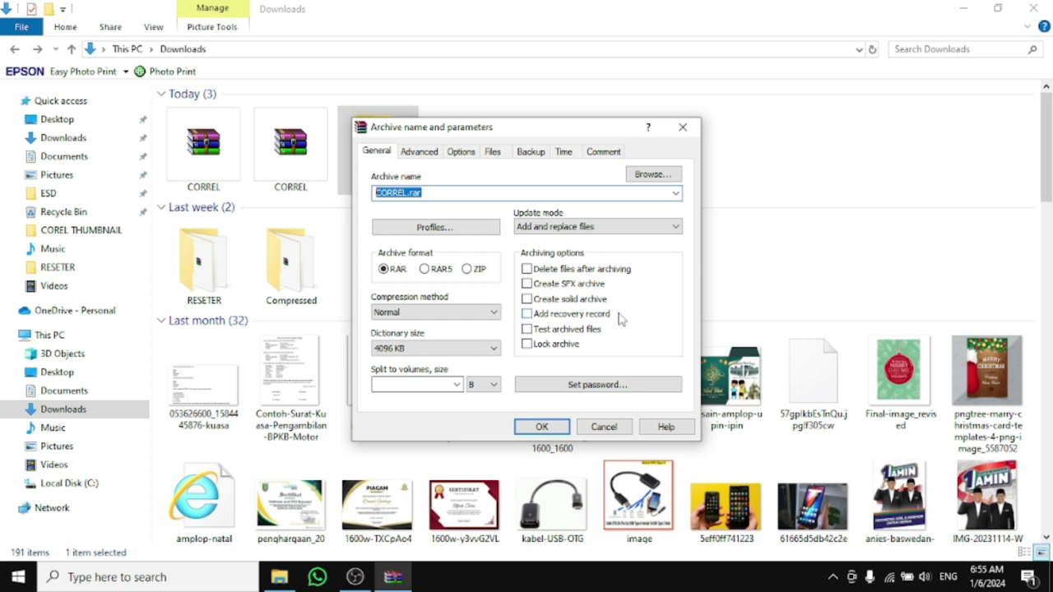
type("omdea rar")
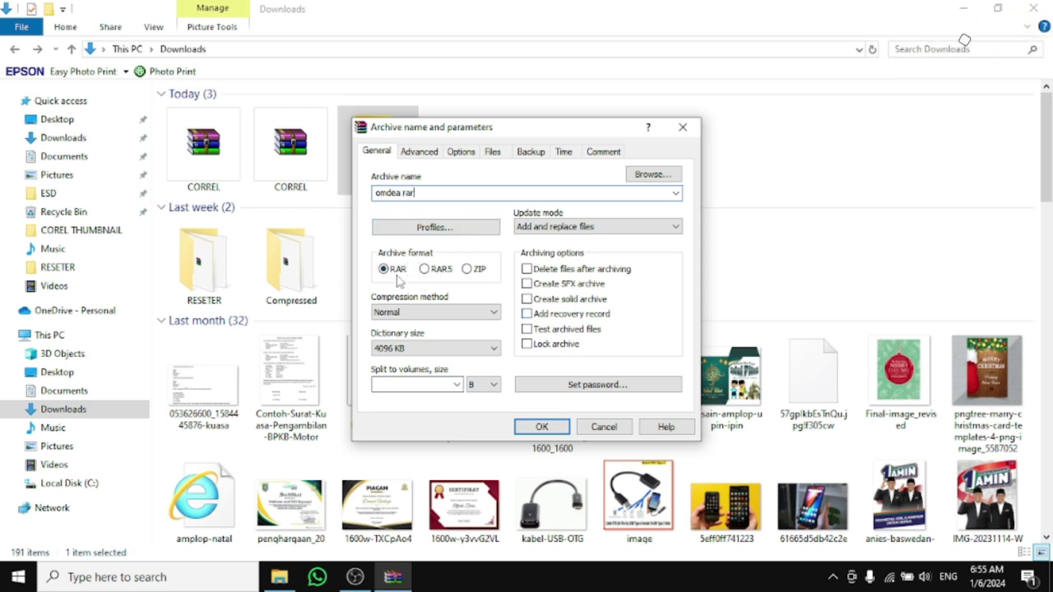
left_click(565, 384)
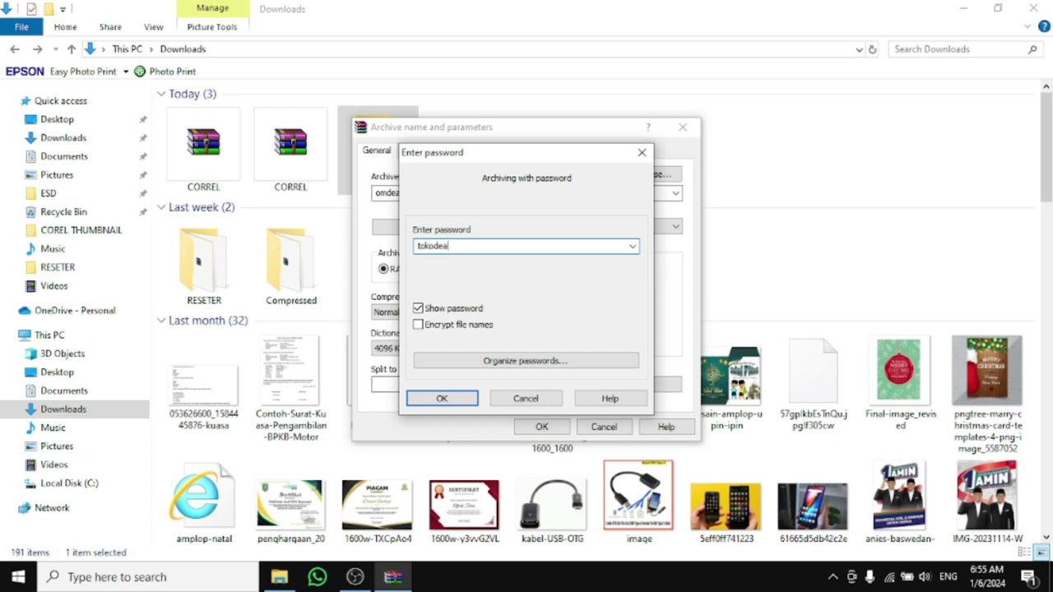
key("Return")
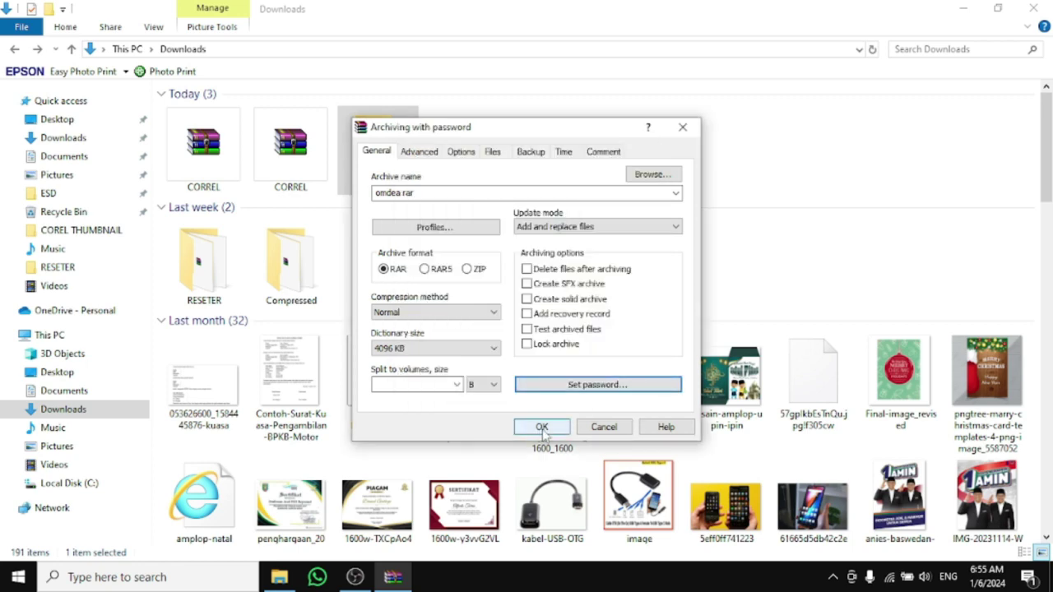
left_click(542, 428)
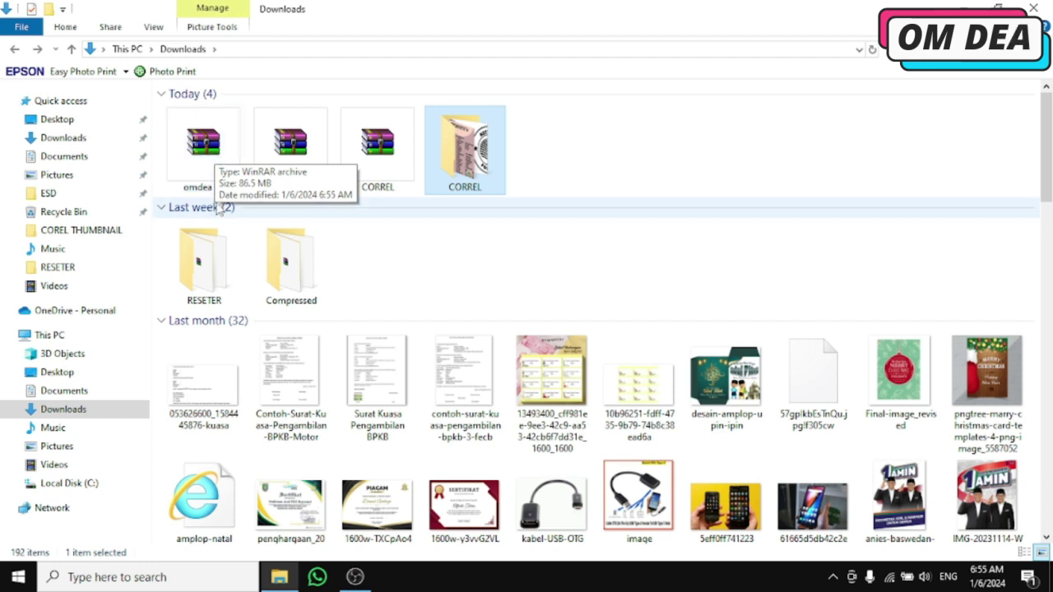
Open the omdea rar archive, dismiss the evaluation notice and enter its CORREL folder
double_click(218, 162)
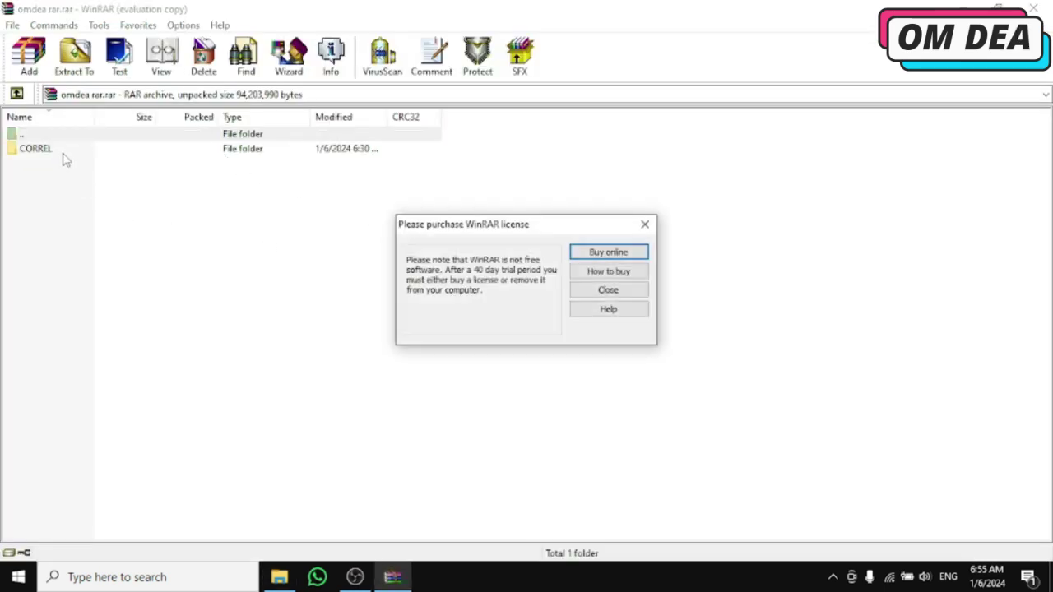
left_click(646, 225)
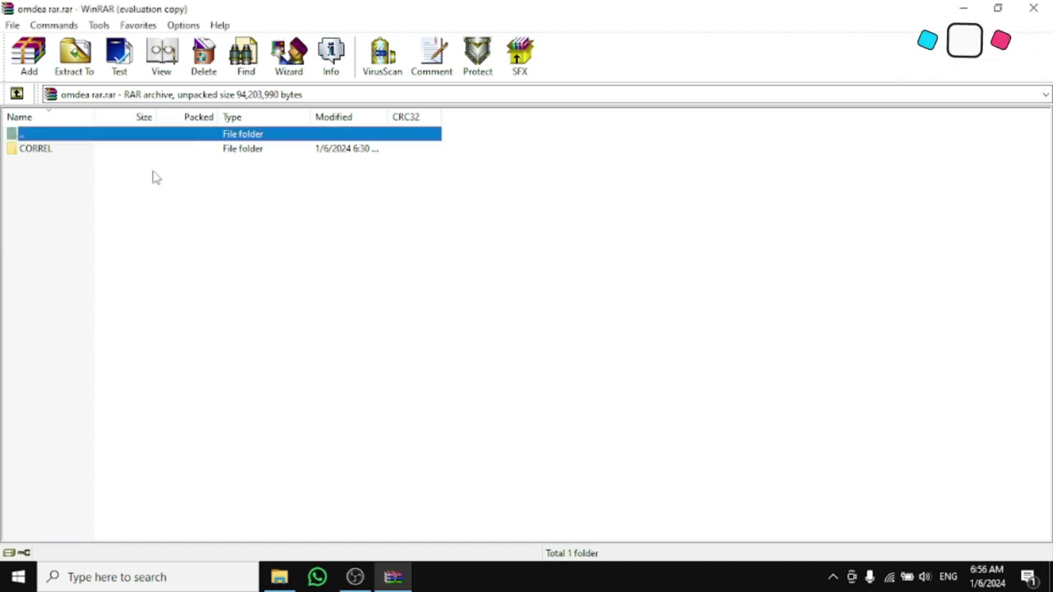
double_click(50, 150)
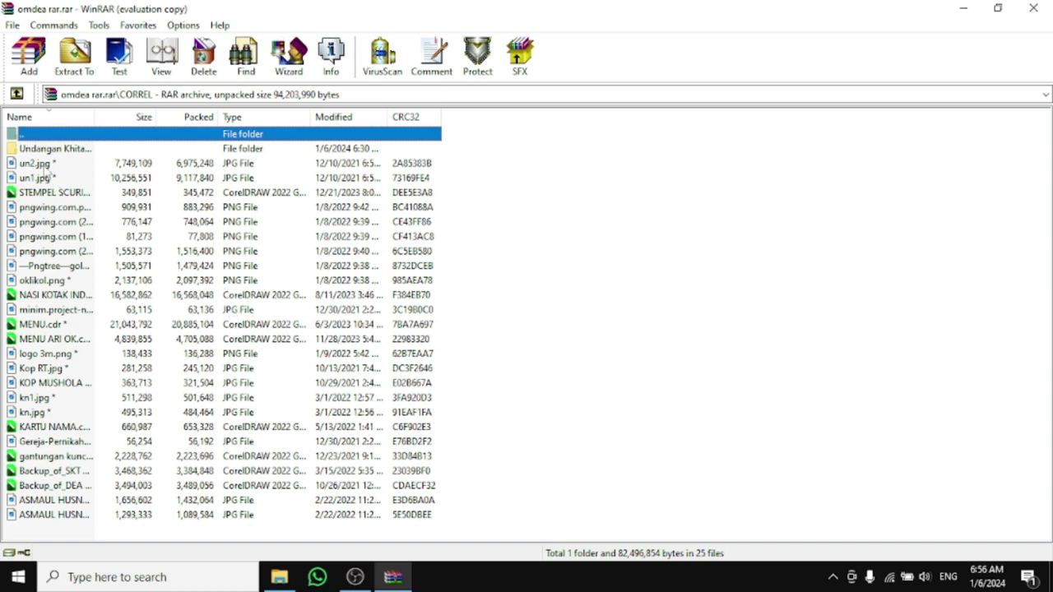
View un2.jpg and un1.jpg from the archive by confirming the password, closing each preview
double_click(48, 164)
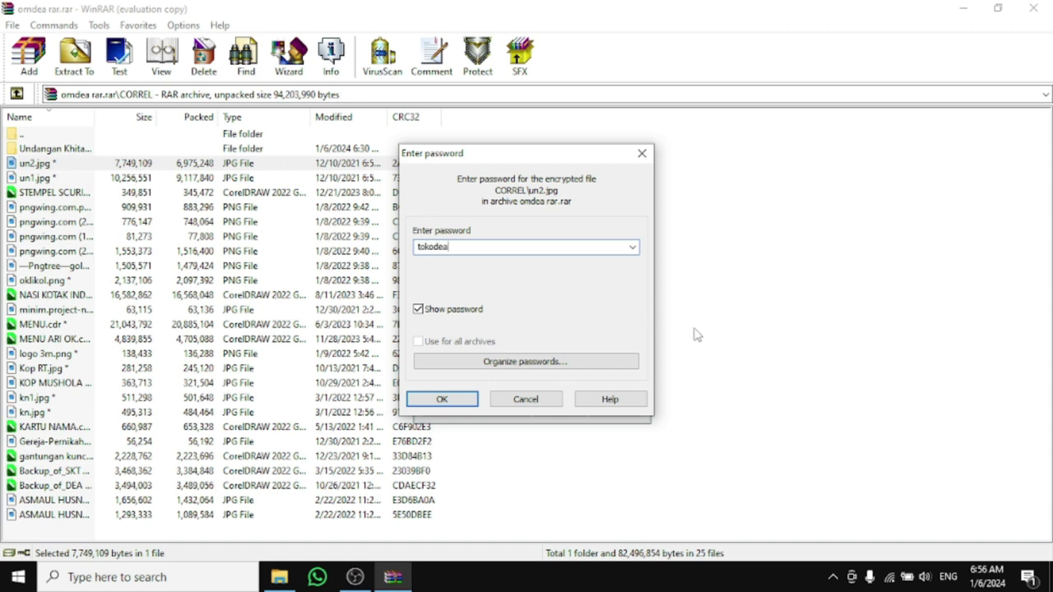
left_click(444, 400)
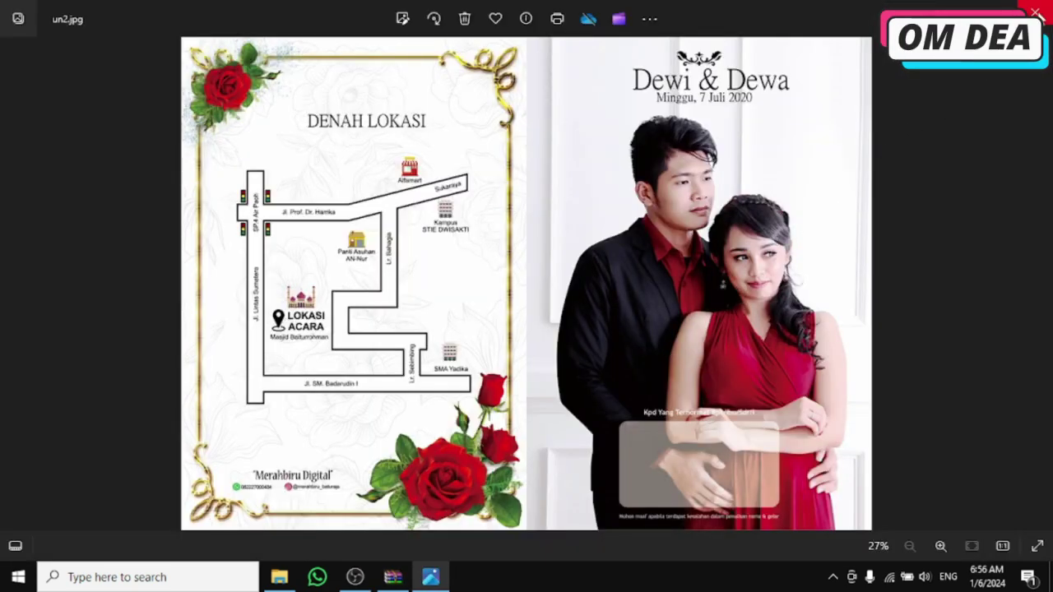
left_click(1036, 13)
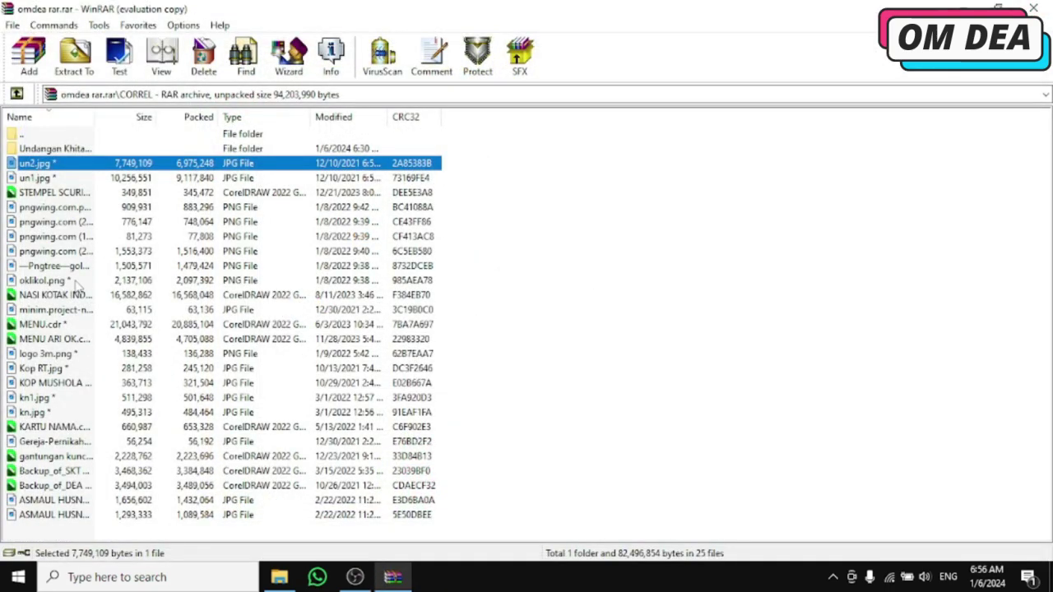
double_click(48, 178)
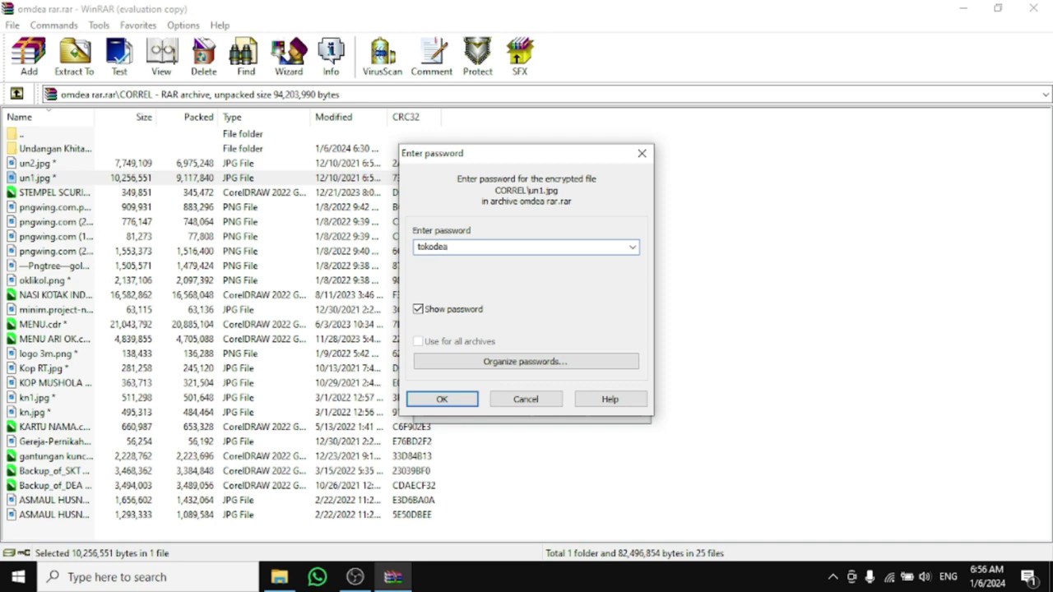
left_click(442, 399)
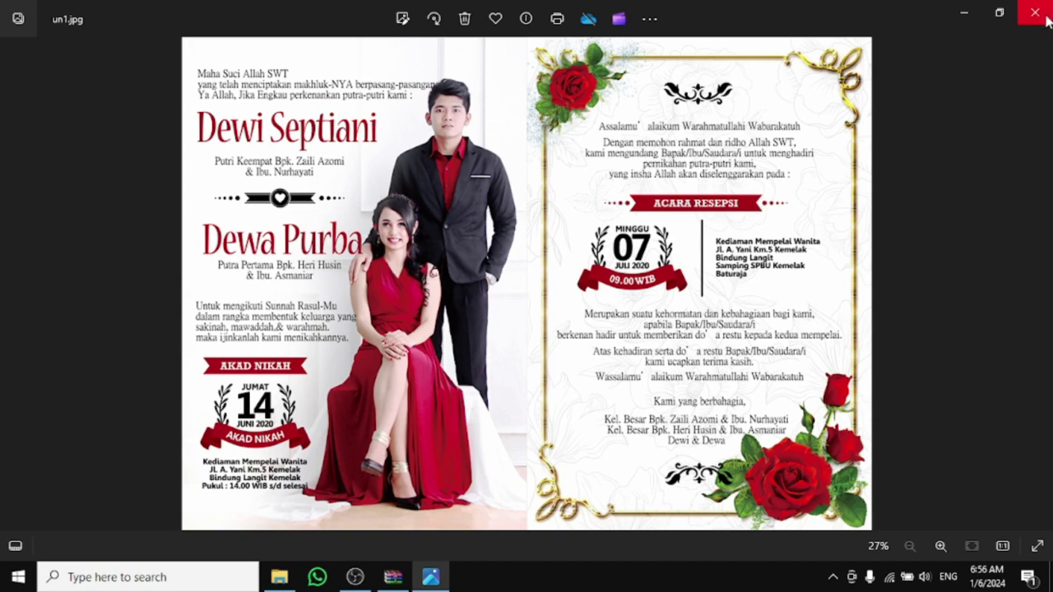
left_click(1035, 13)
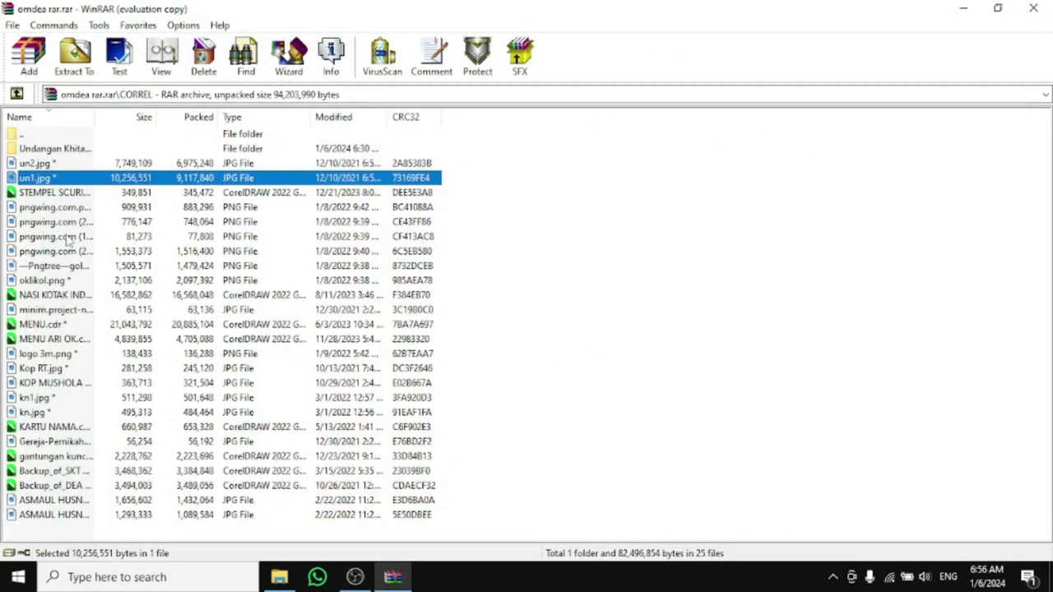
Cancel the password prompt for pngwing.com.png and close the omdea rar archive window
double_click(49, 208)
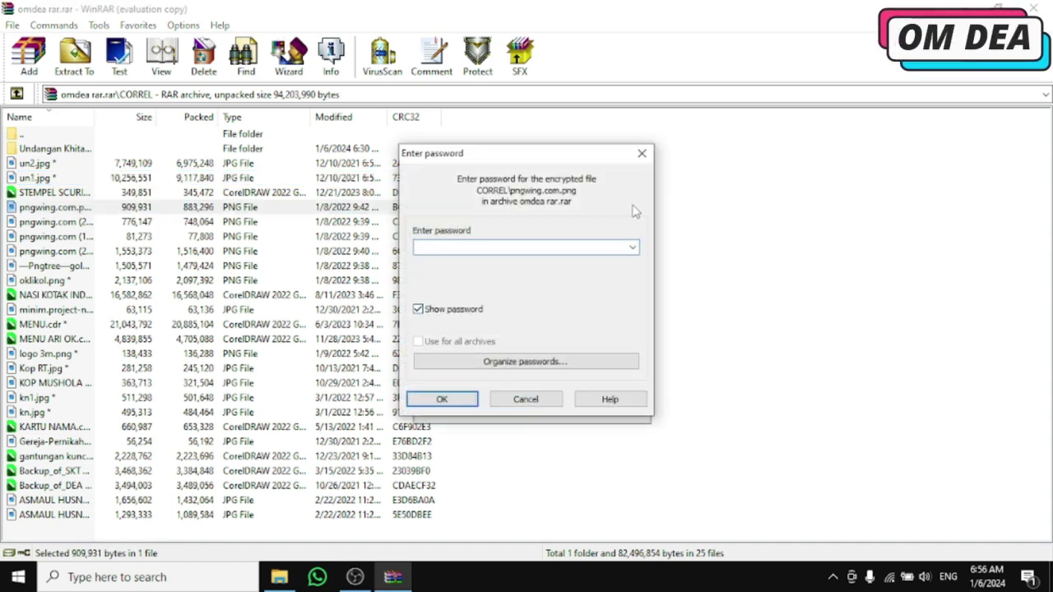
left_click(643, 158)
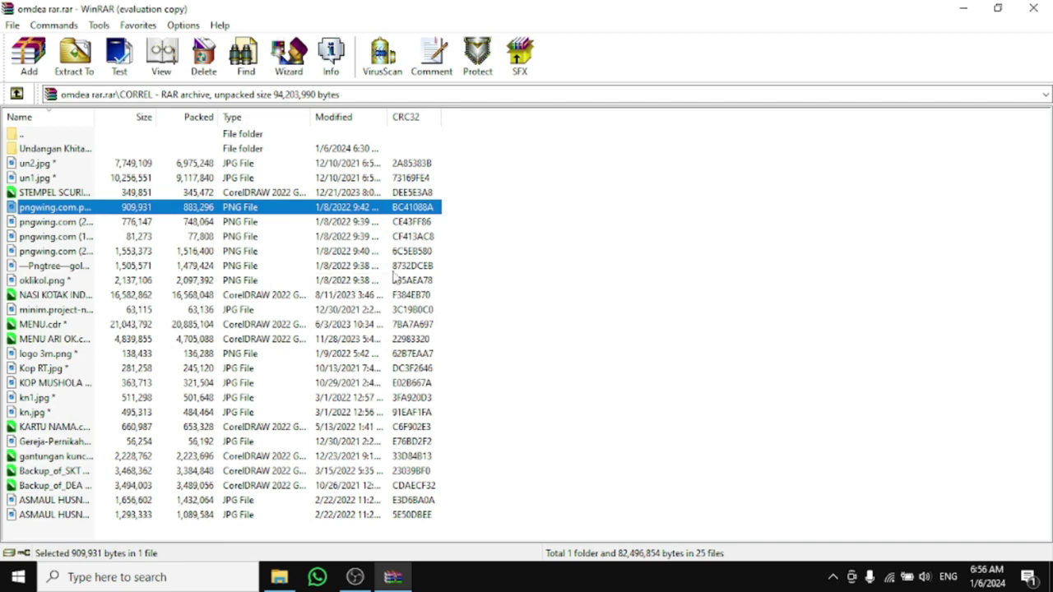
left_click(1033, 8)
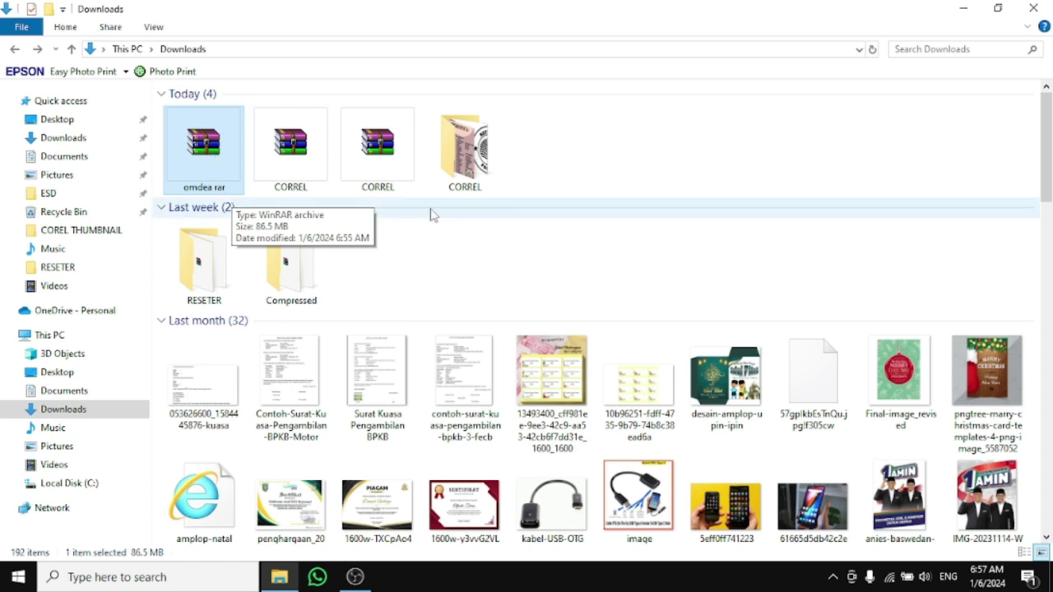
Add CORREL to a ZIP-format archive named zip.omdea, protected with a password
left_click(462, 164)
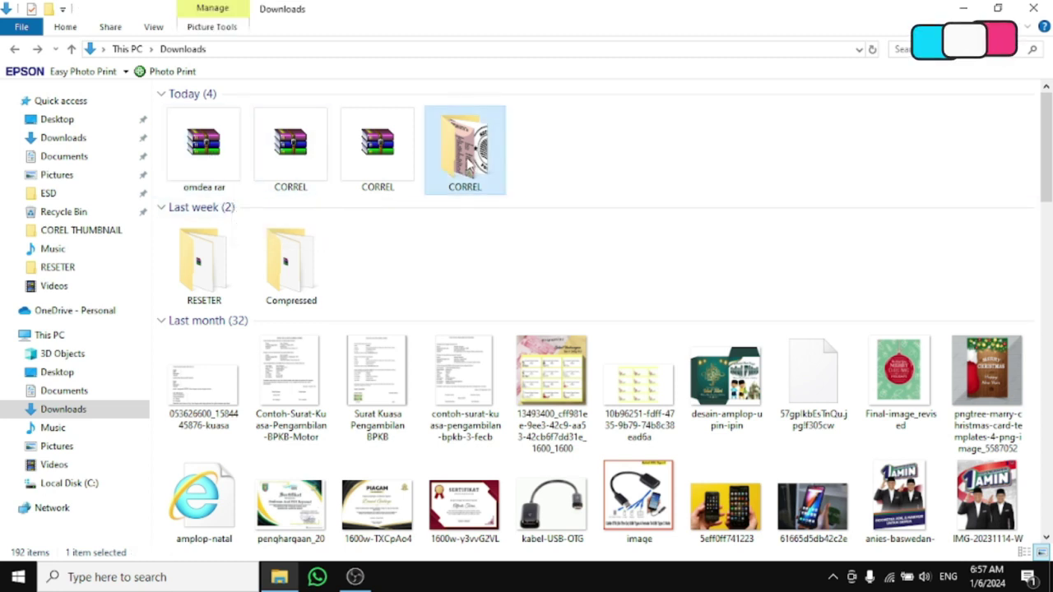
right_click(461, 166)
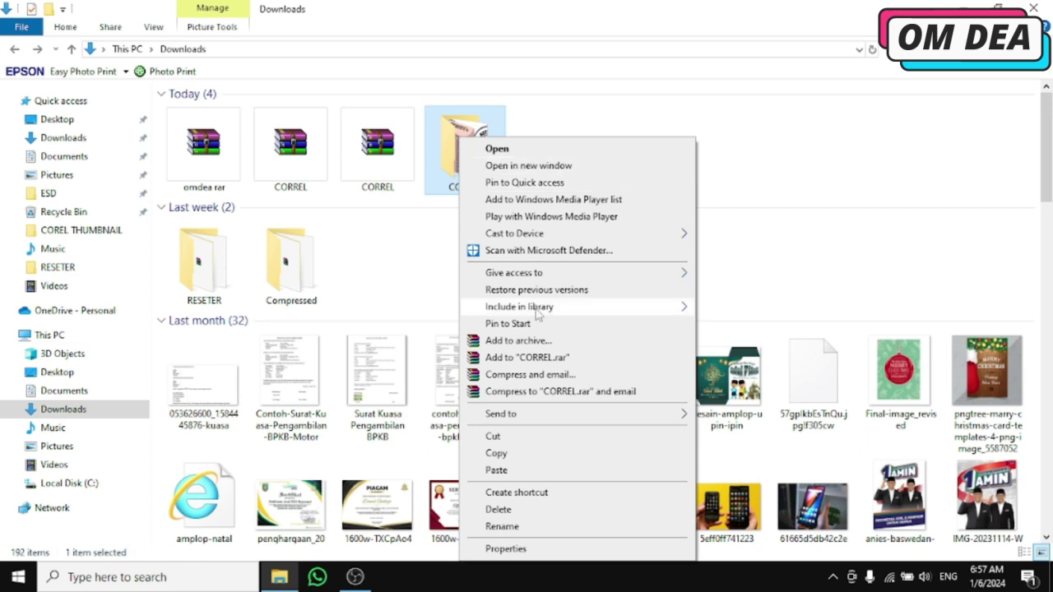
left_click(516, 341)
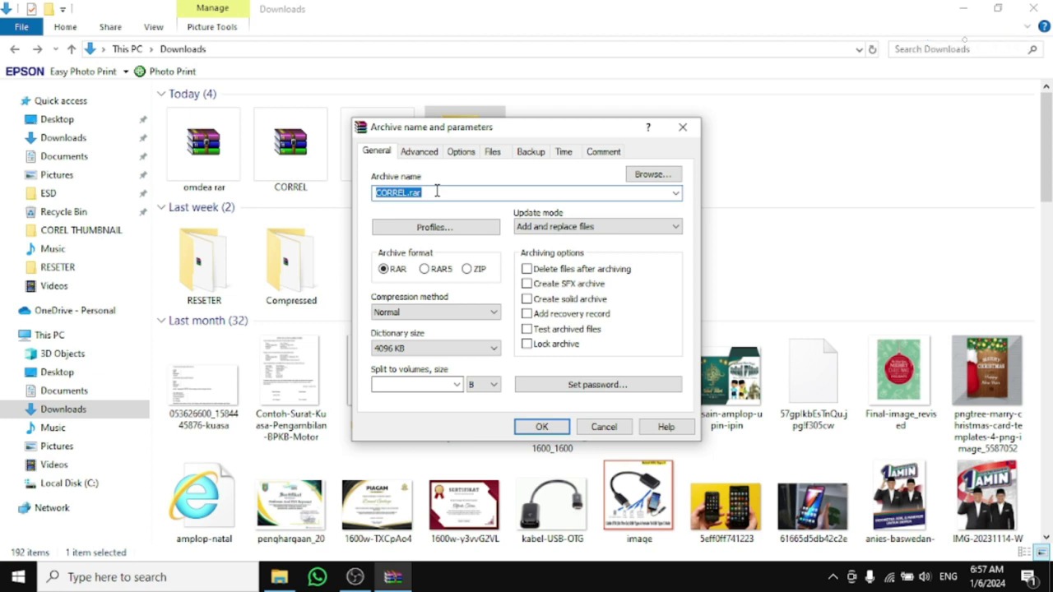
type("zip.omdea")
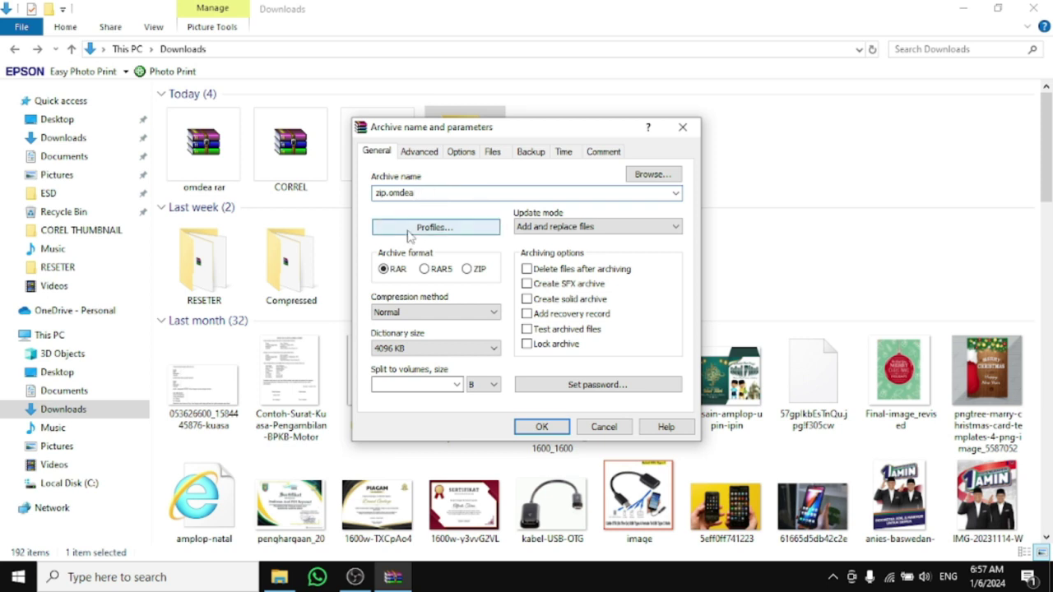
left_click(467, 270)
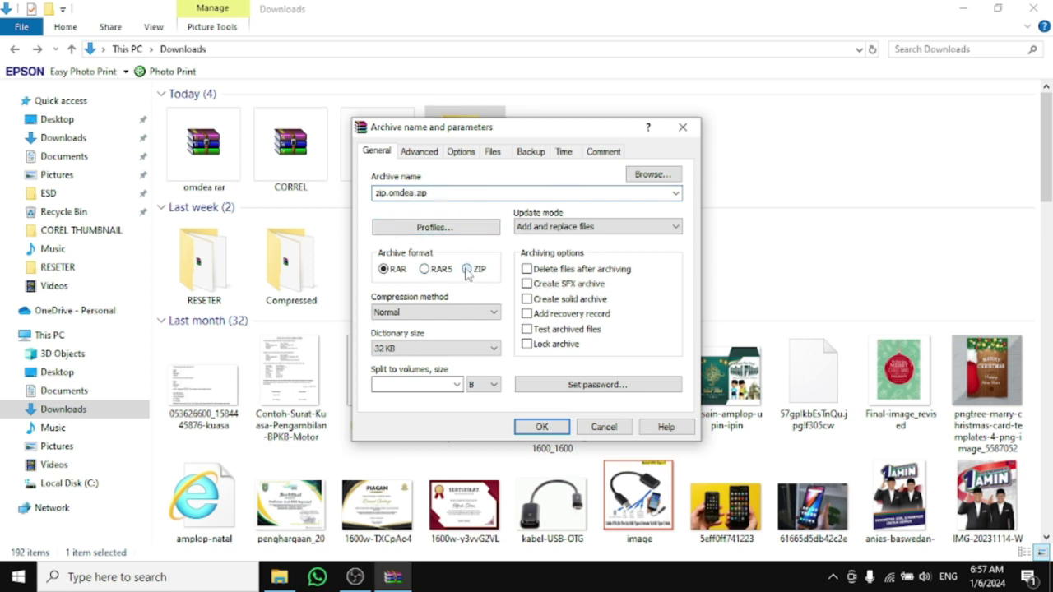
left_click(589, 382)
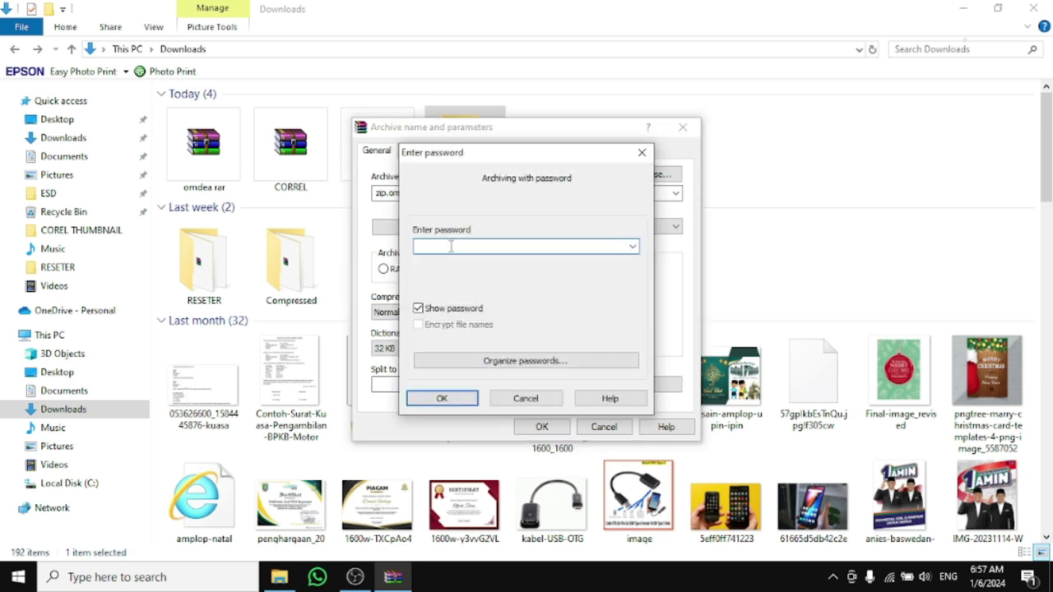
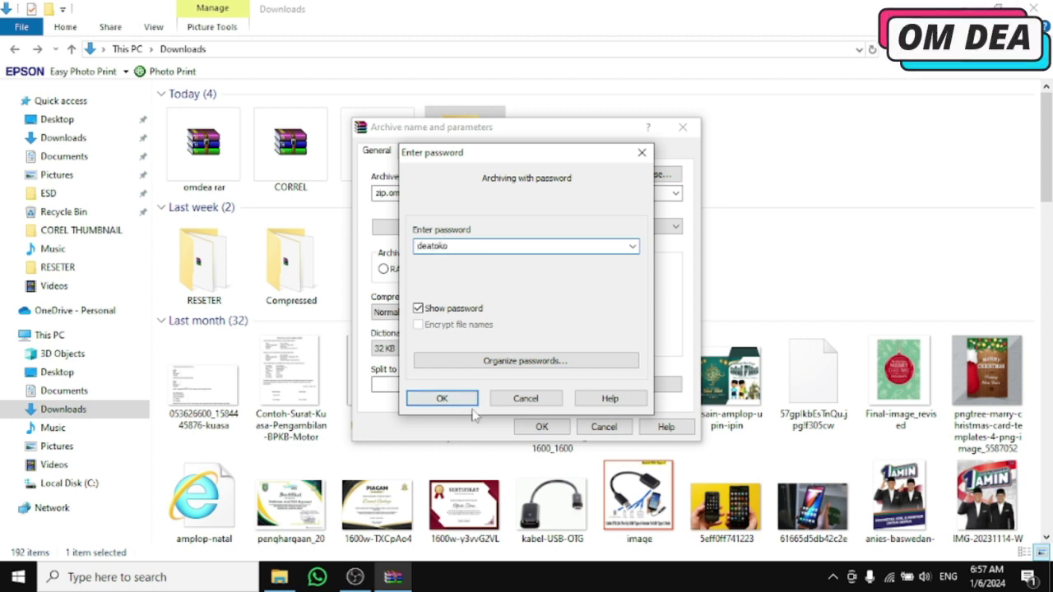
left_click(441, 399)
left_click(542, 427)
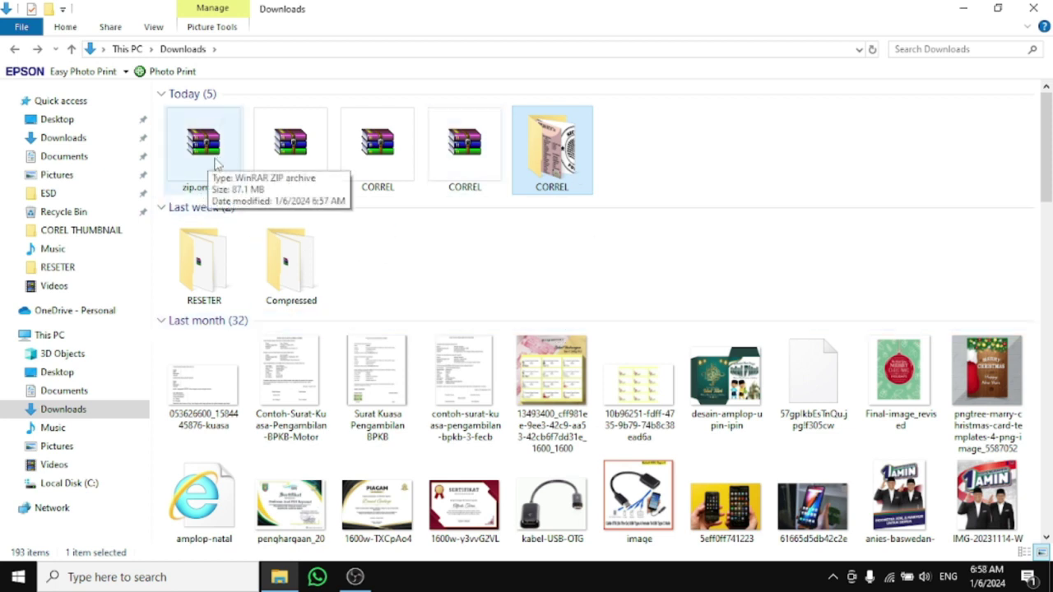
Open un2.jpg from zip.omdea.zip's CORREL folder by entering the archive password, then close the preview
double_click(216, 162)
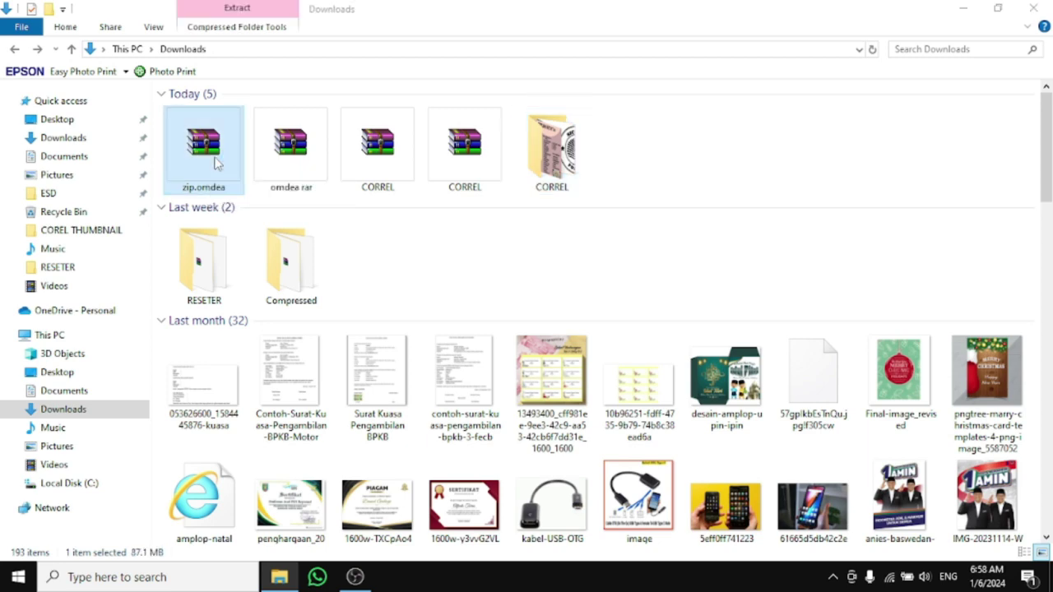
left_click(211, 148)
double_click(212, 150)
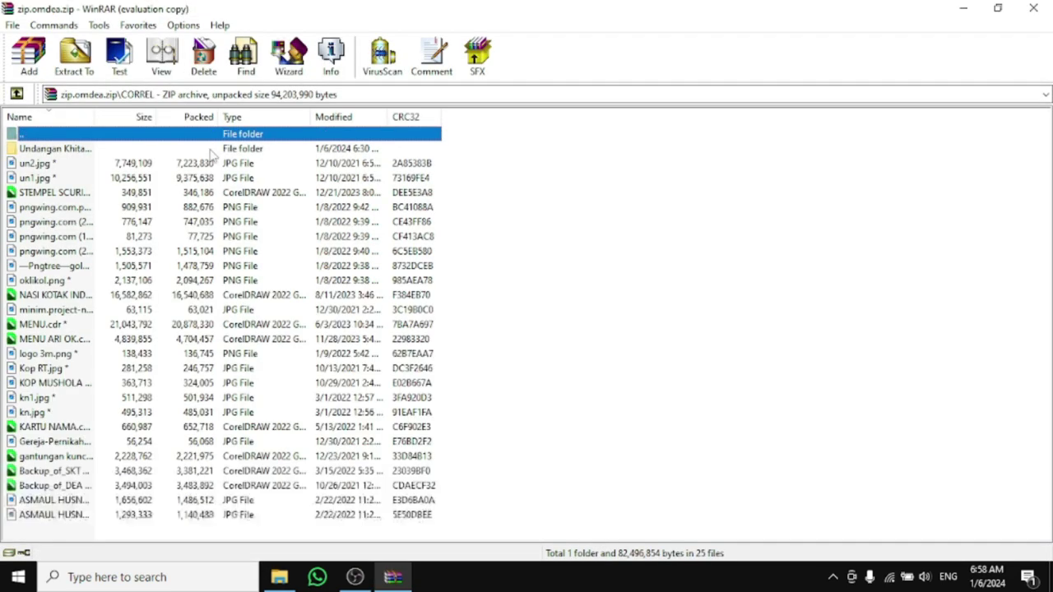
double_click(37, 163)
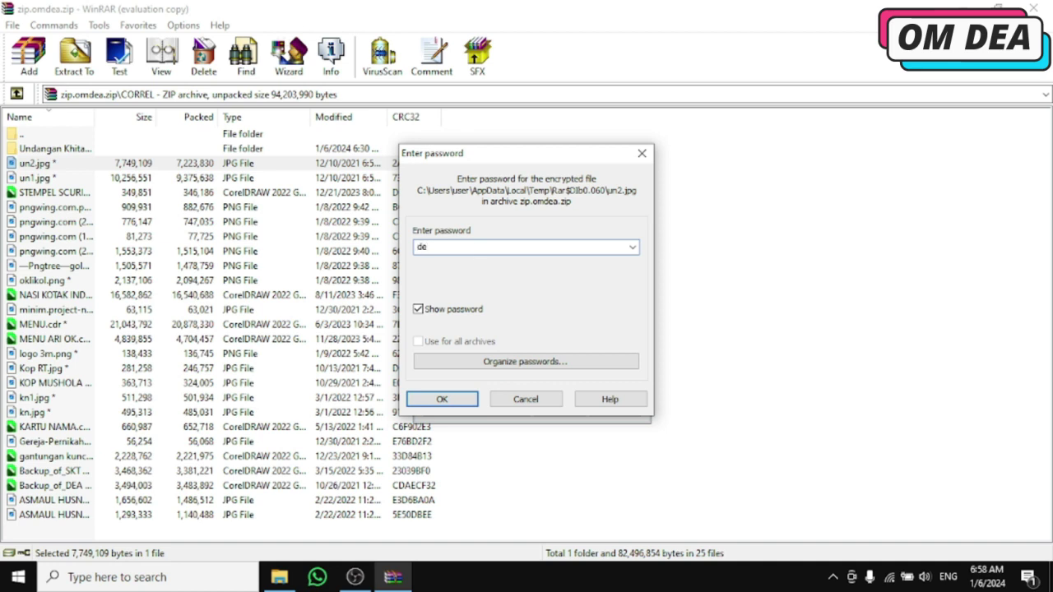
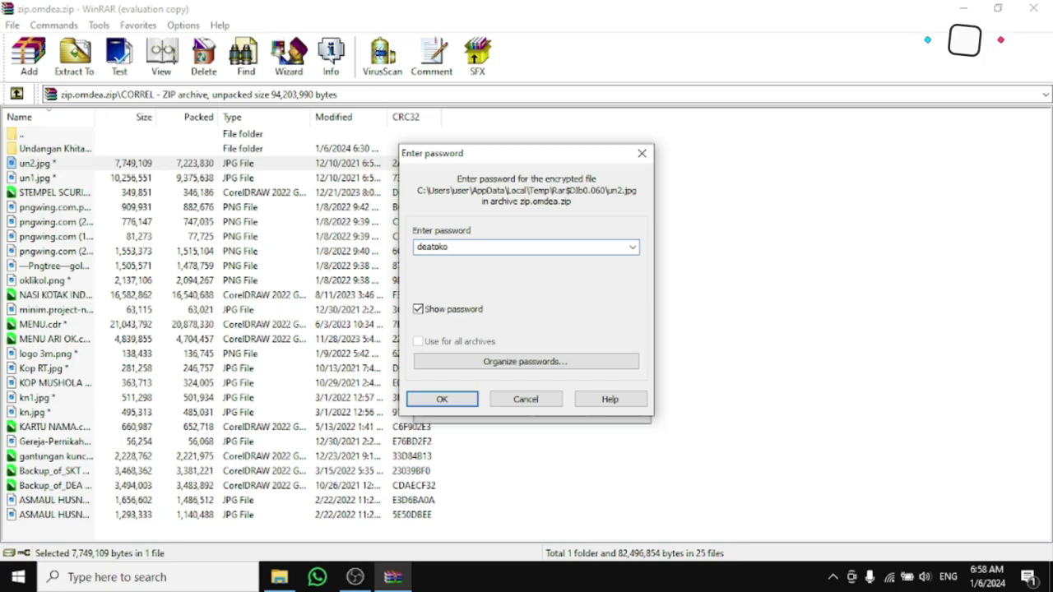
key("Return")
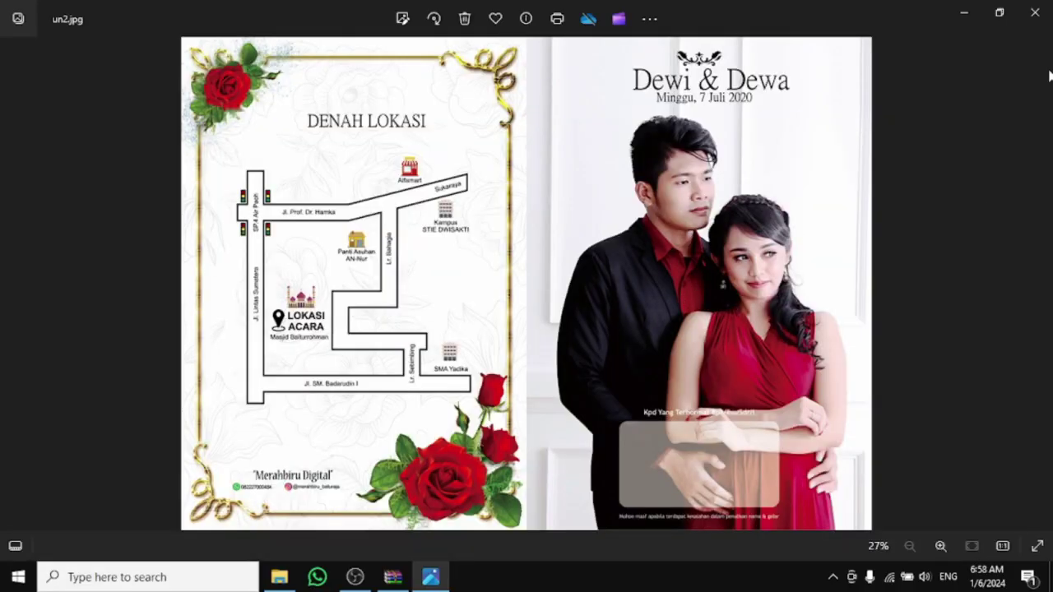
left_click(1039, 19)
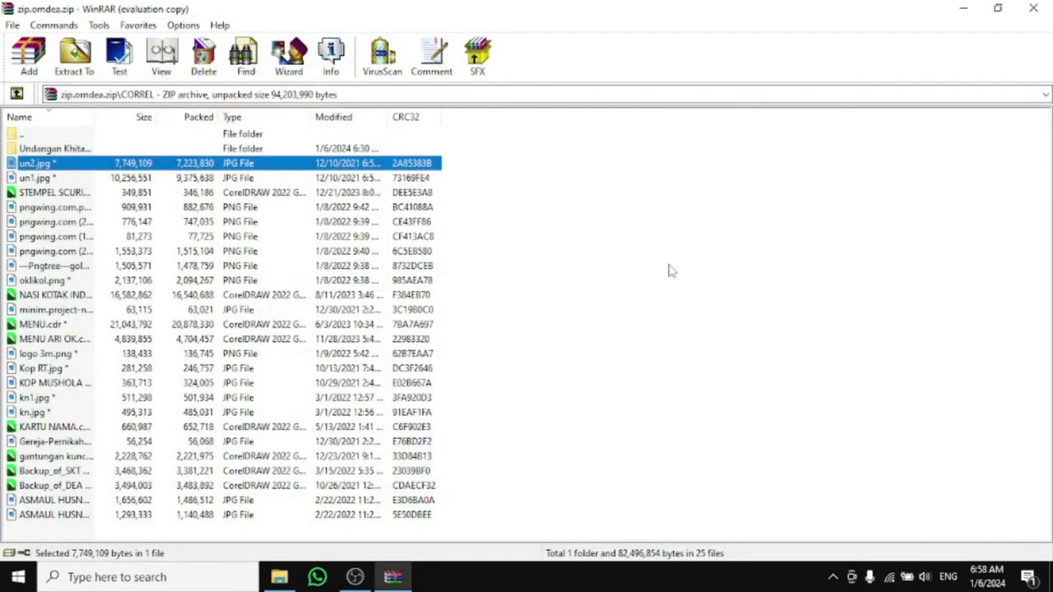
Close the WinRAR window showing zip.omdea.zip to get back to Downloads
left_click(1041, 10)
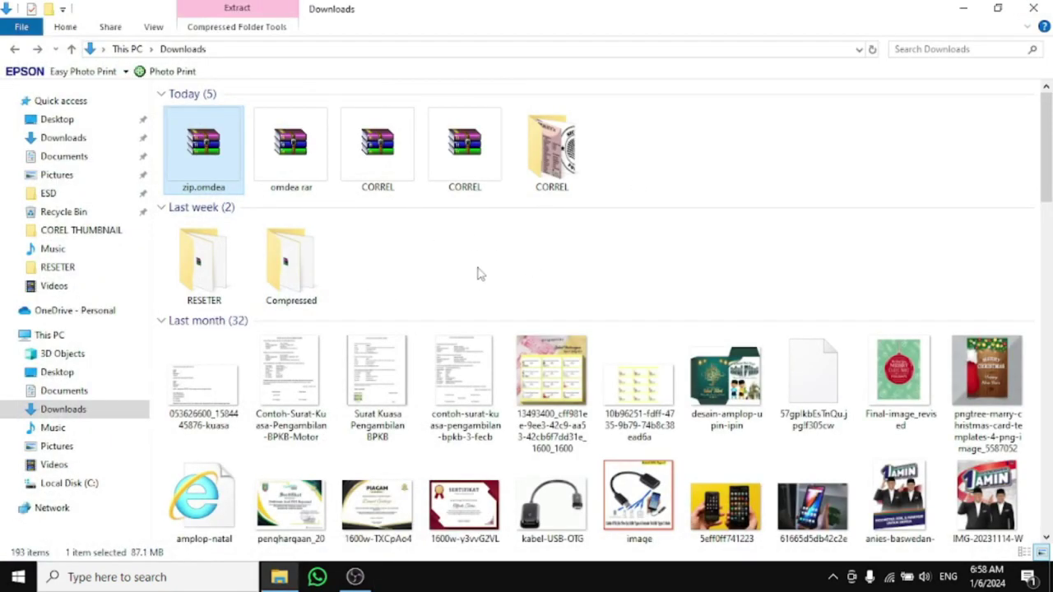